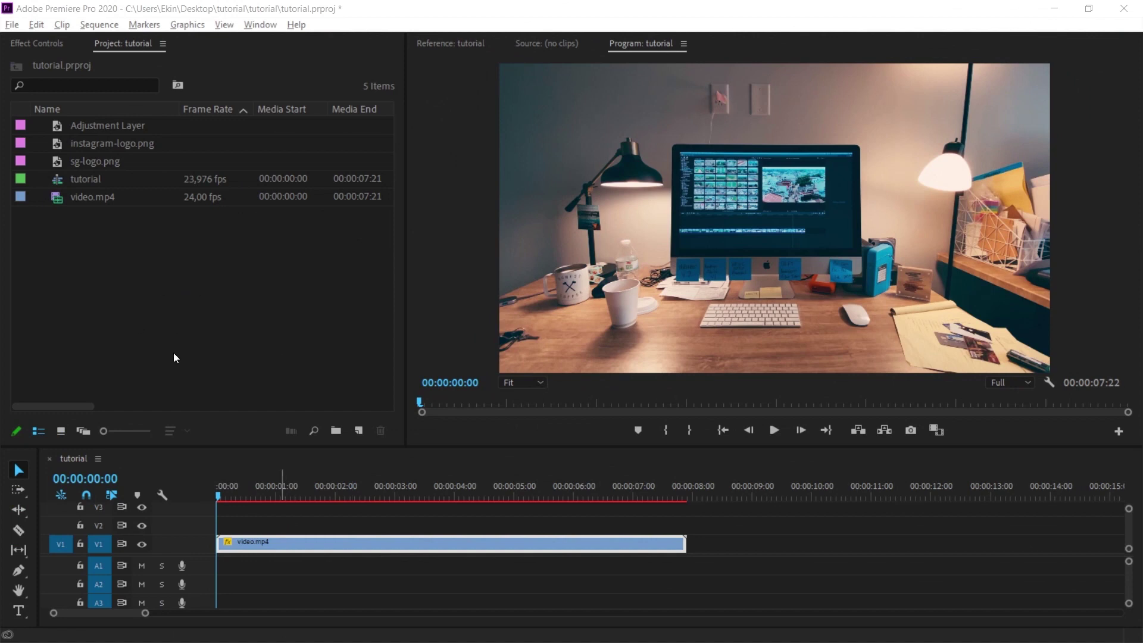
Step: Play the sequence briefly, place sg-logo.png on V2, and preview it over the video
left_click(320, 545)
key("space")
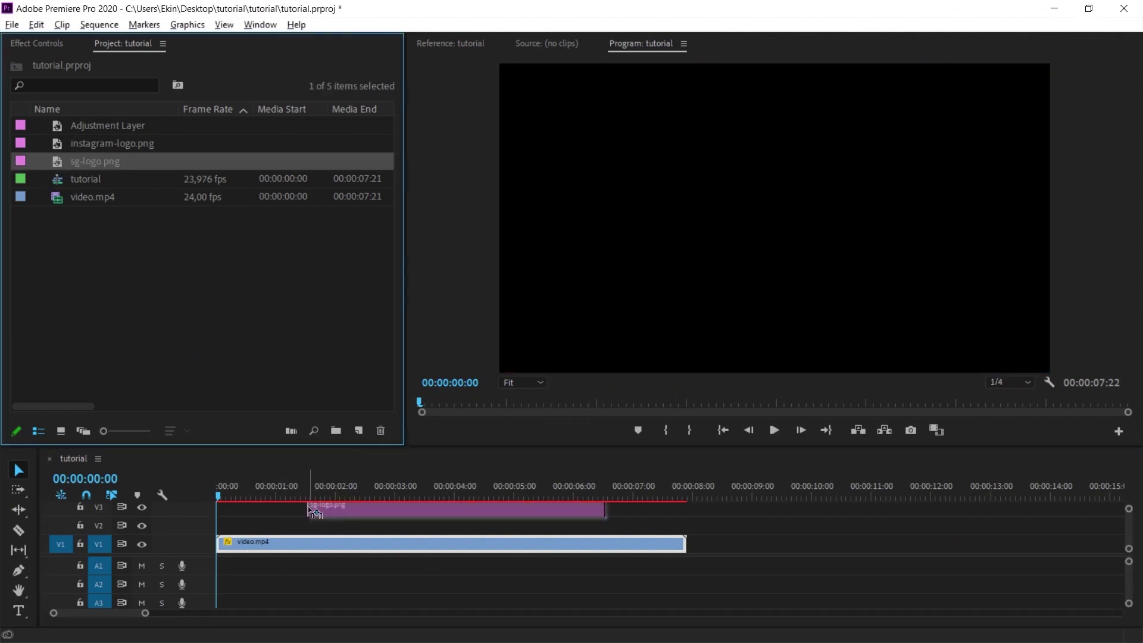
left_click_drag(60, 162, 316, 525)
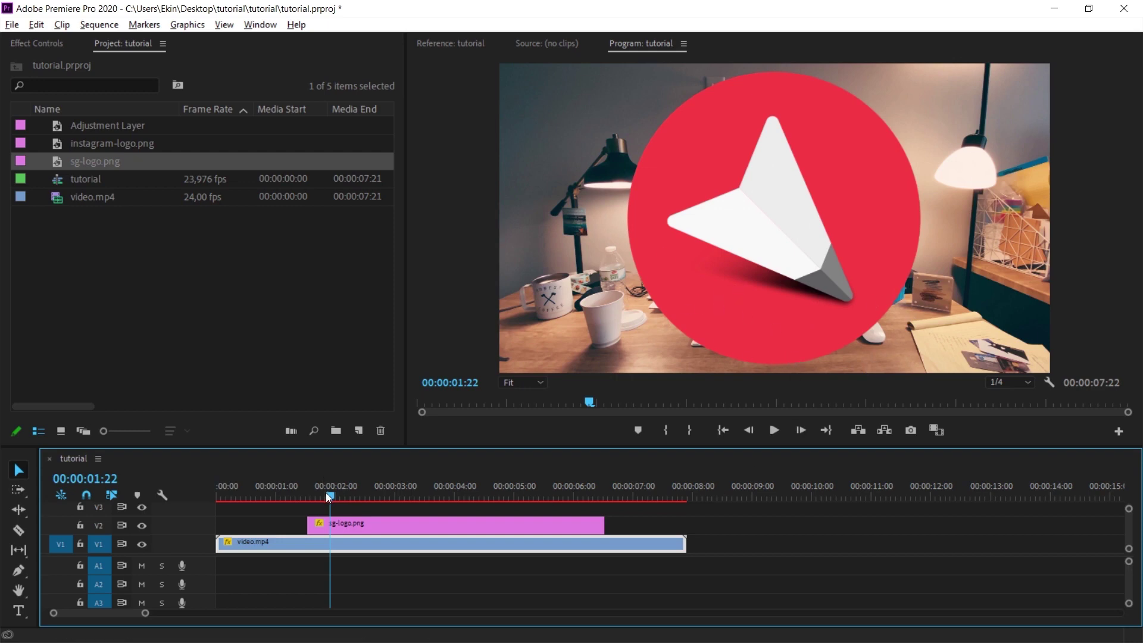
mouse_move(326, 492)
left_mouse_down()
mouse_move(308, 497)
mouse_move(591, 485)
mouse_move(588, 500)
mouse_move(622, 495)
mouse_move(591, 500)
left_mouse_up()
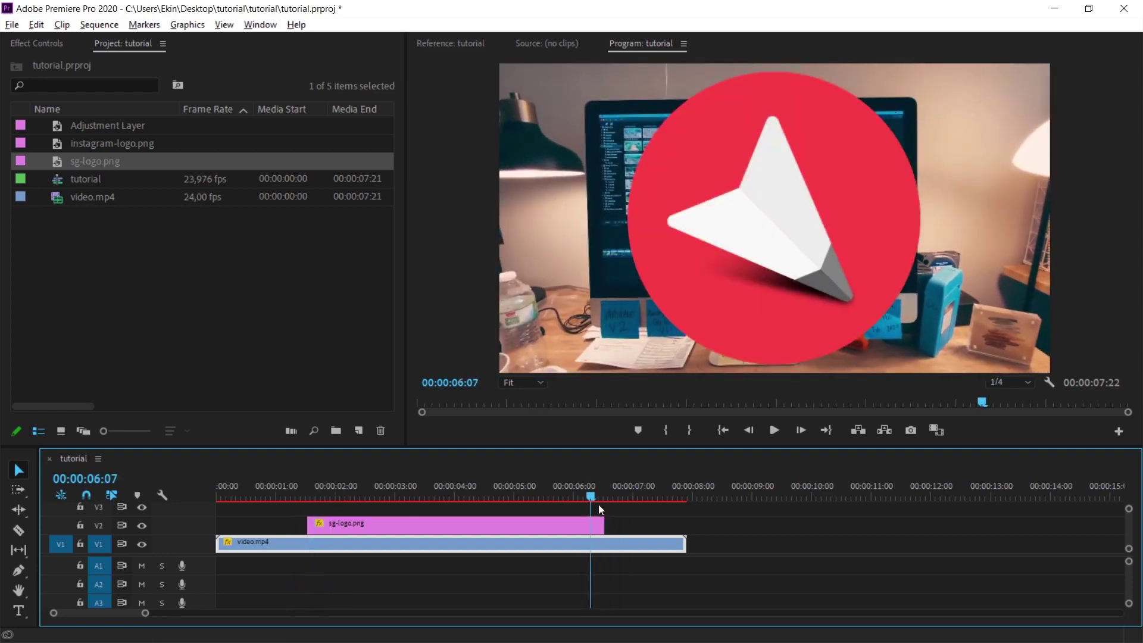
Step: Extend the sg-logo.png clip's edges to match video.mp4's start and end
left_click_drag(604, 524, 686, 525)
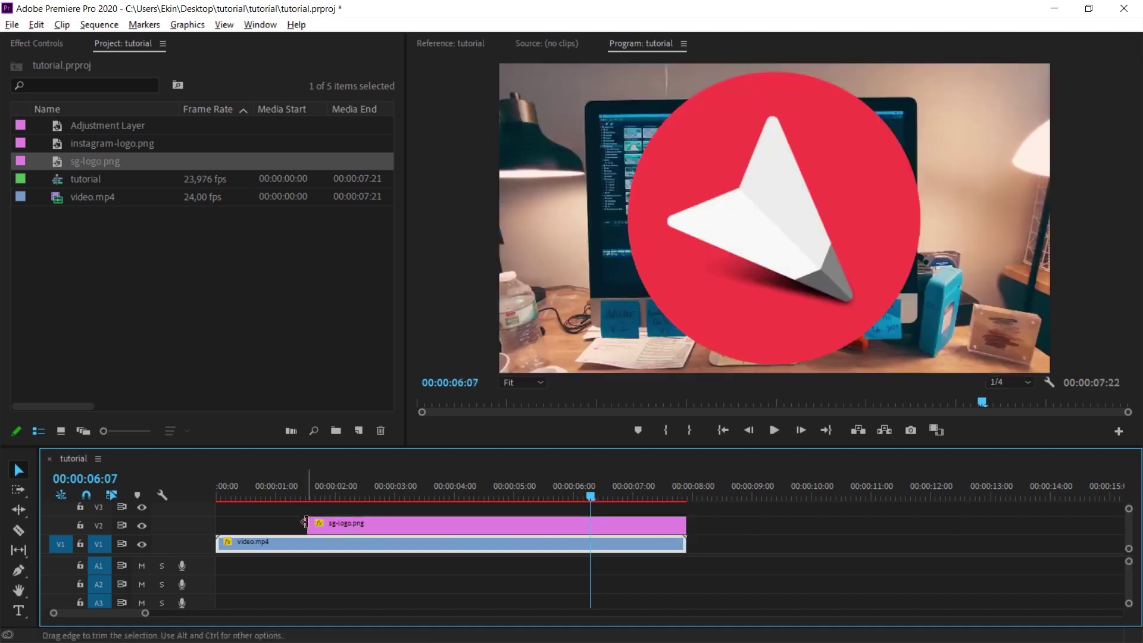
left_click_drag(304, 522, 217, 523)
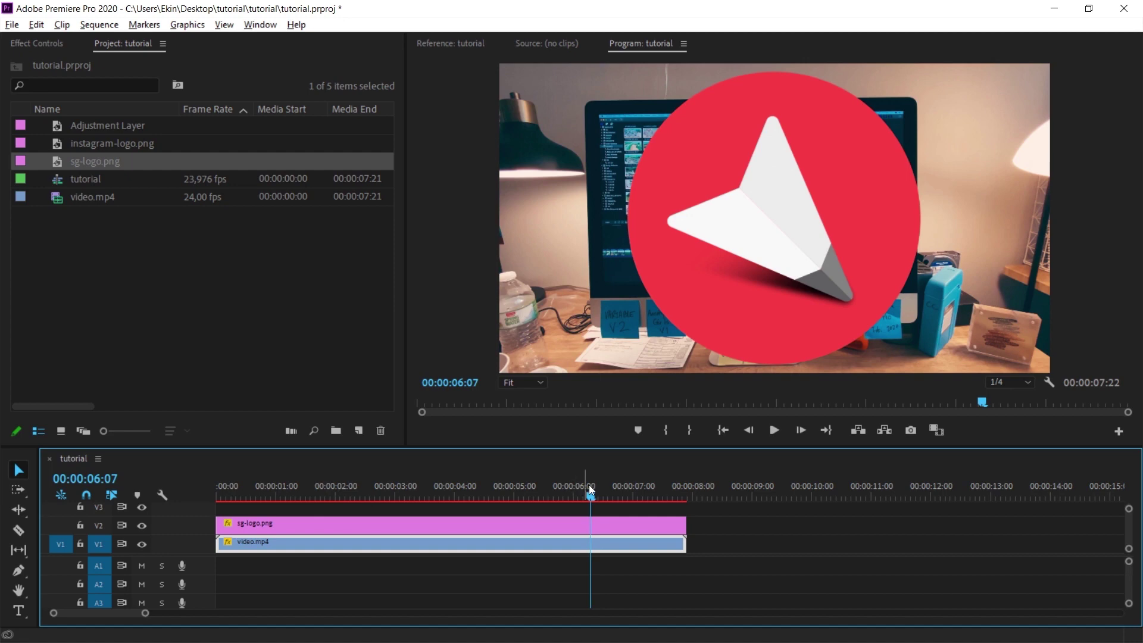
left_click(670, 487)
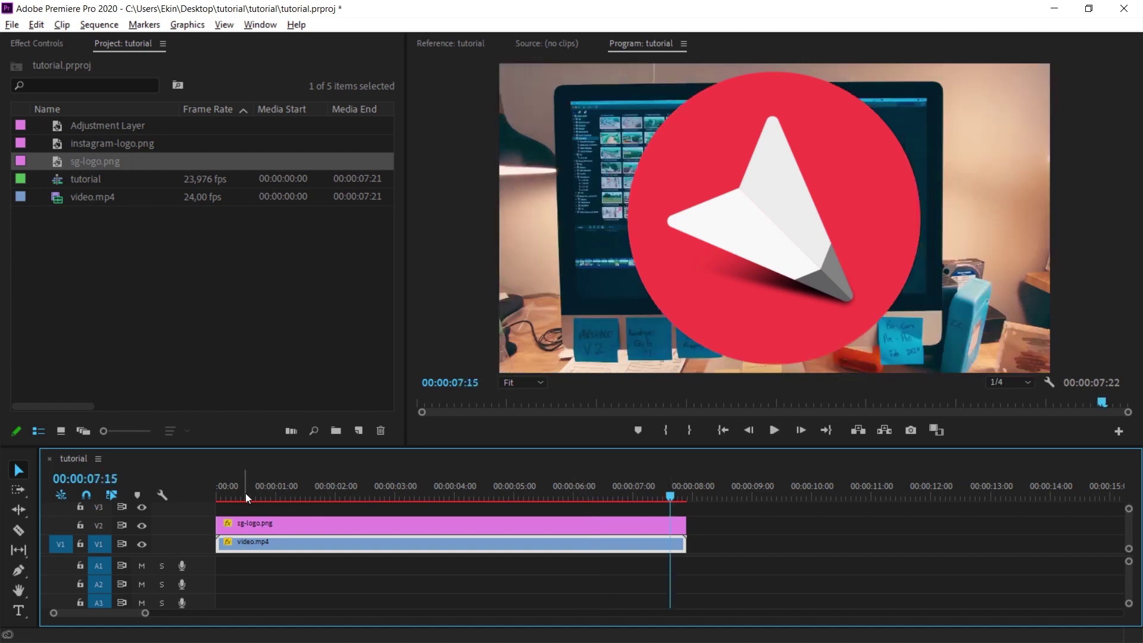
Step: Show video.mp4's Motion properties in Effect Controls, with Scale at 50
left_click(244, 495)
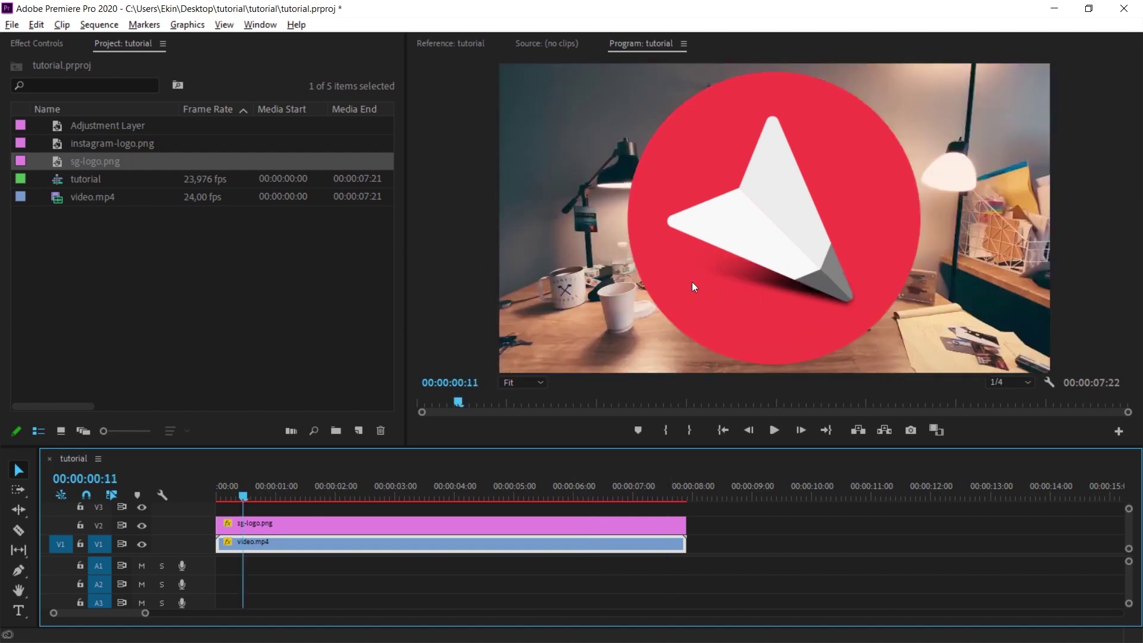
left_click(37, 43)
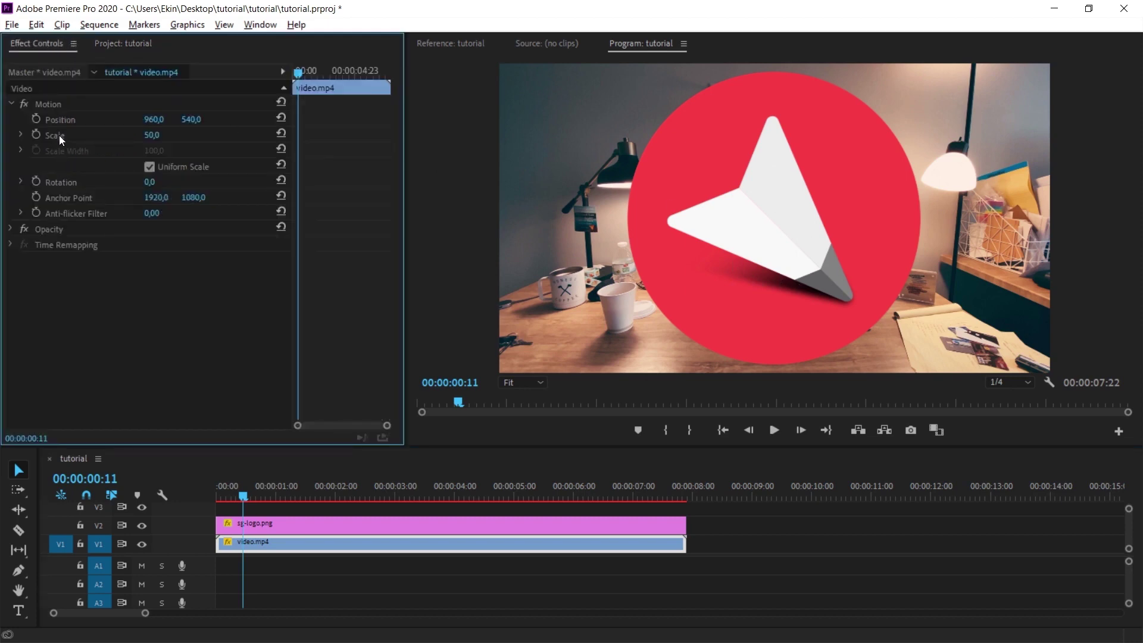
left_click(57, 119)
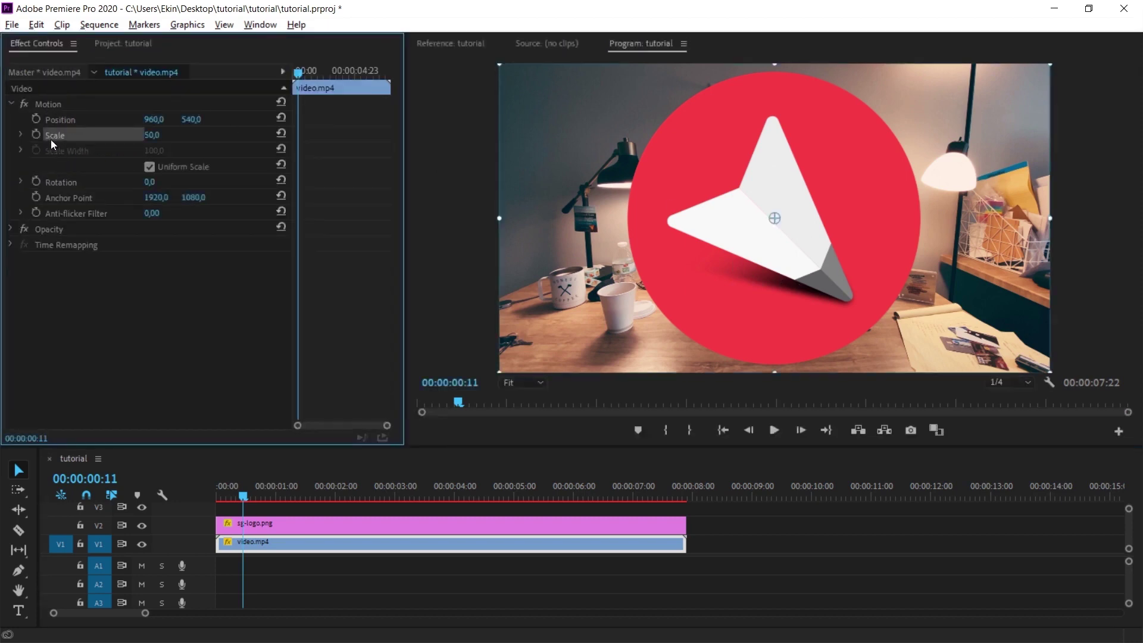
left_click(260, 24)
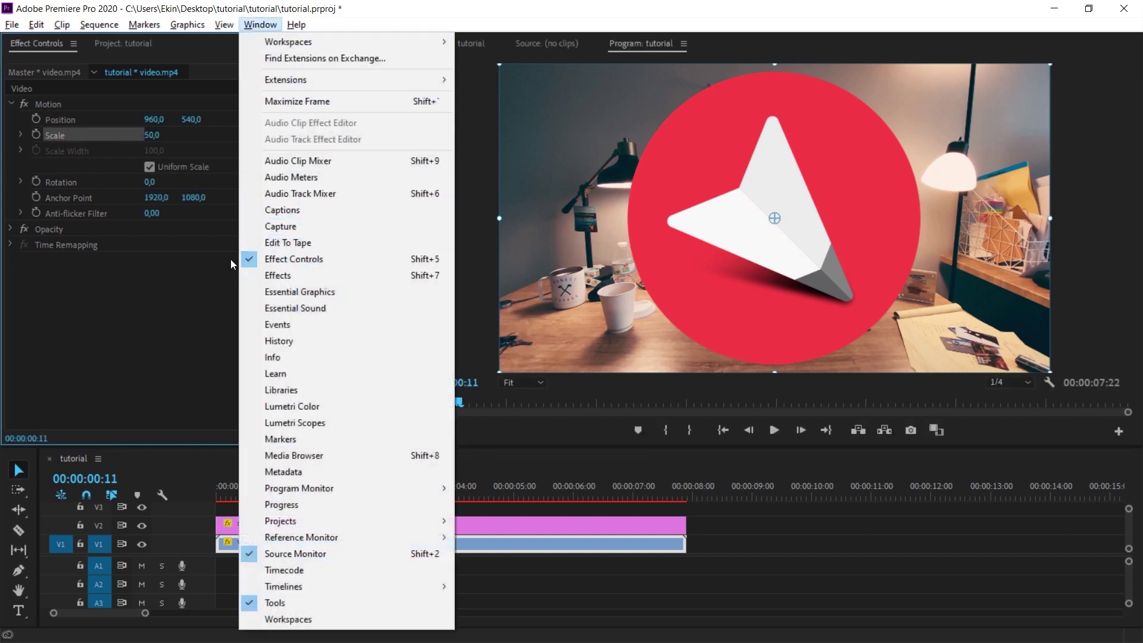
left_click(123, 308)
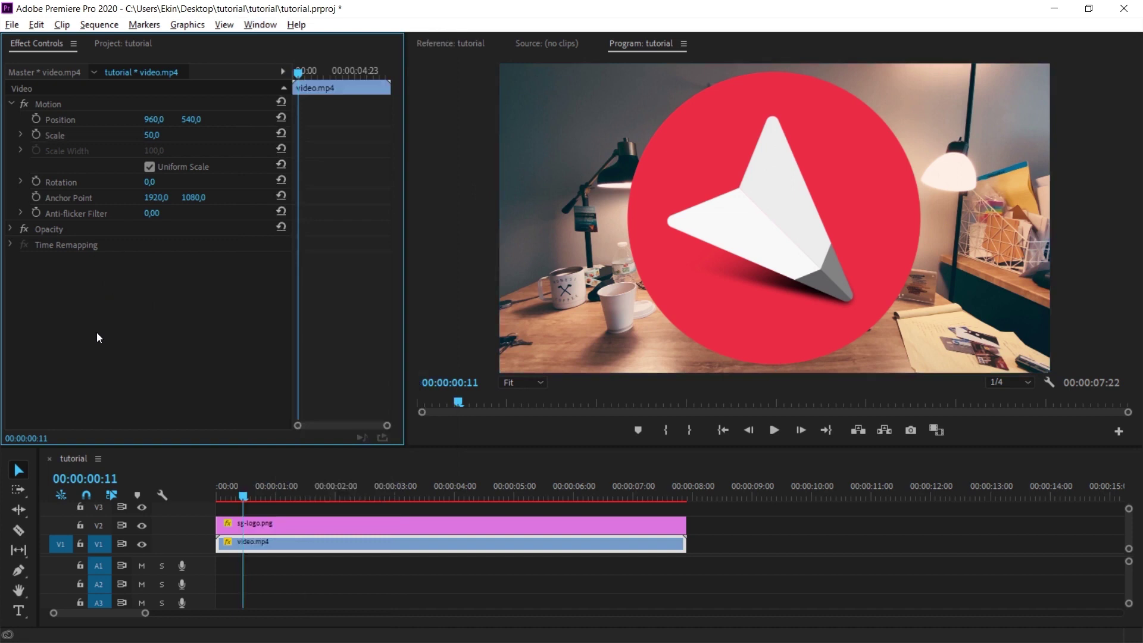
left_click(470, 372)
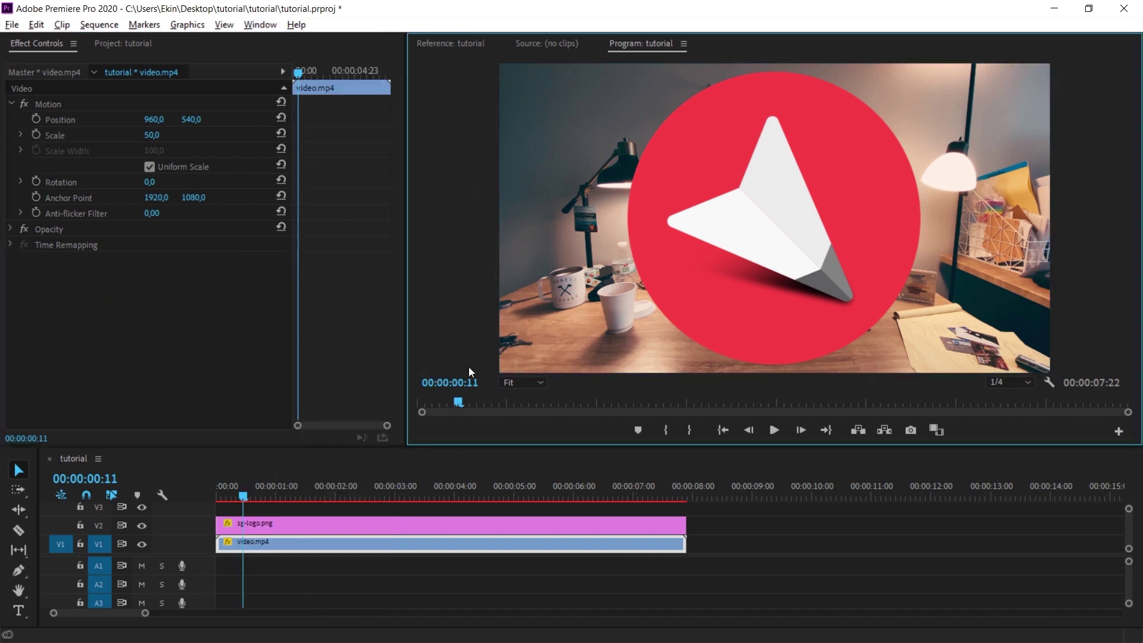
Step: Scale the paper-plane logo to 33.2 and position it in the frame's lower-right corner
left_click(717, 284)
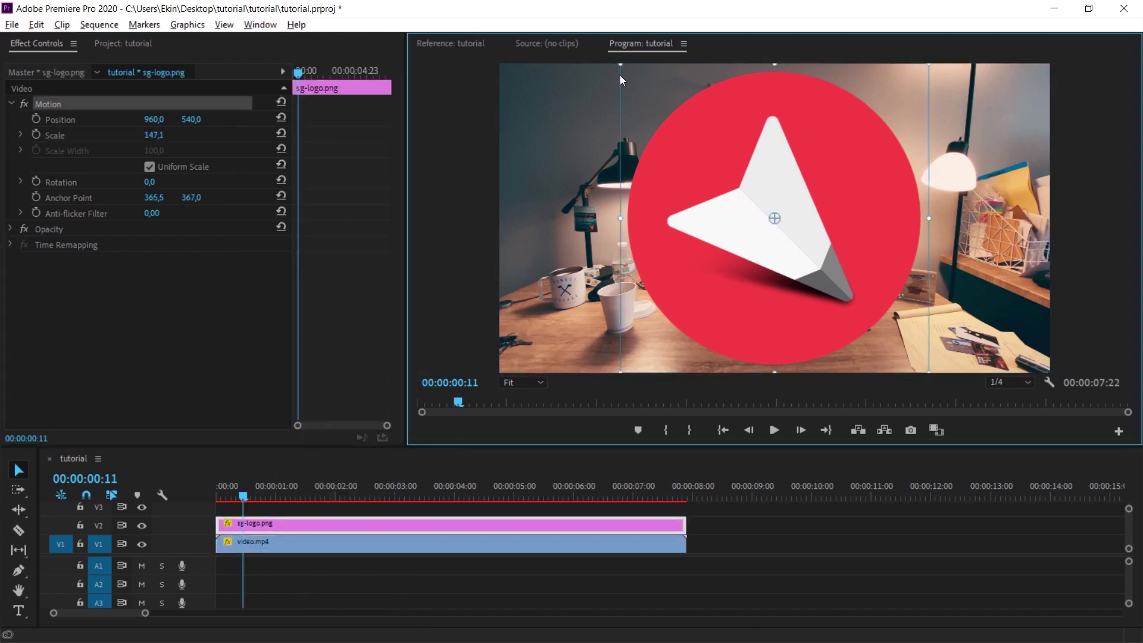
mouse_move(681, 169)
left_mouse_down()
mouse_move(698, 159)
mouse_move(672, 189)
left_mouse_up()
mouse_move(599, 367)
left_mouse_down()
mouse_move(709, 246)
mouse_move(695, 227)
mouse_move(990, 308)
left_mouse_up()
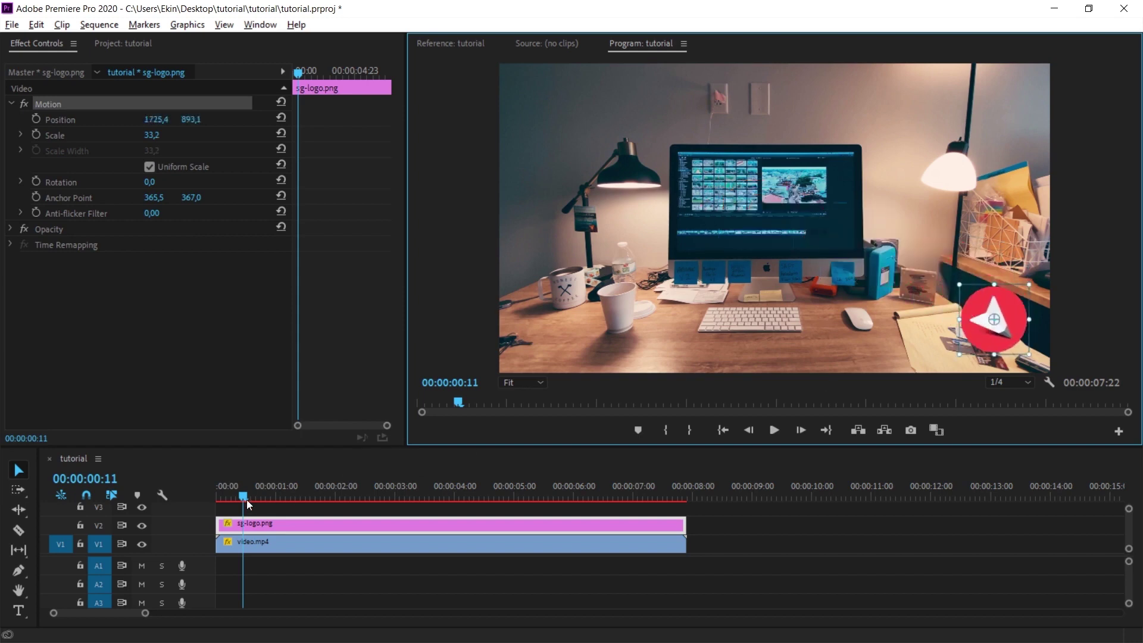
mouse_move(247, 495)
left_mouse_down()
mouse_move(634, 483)
mouse_move(280, 525)
left_mouse_up()
left_click(762, 521)
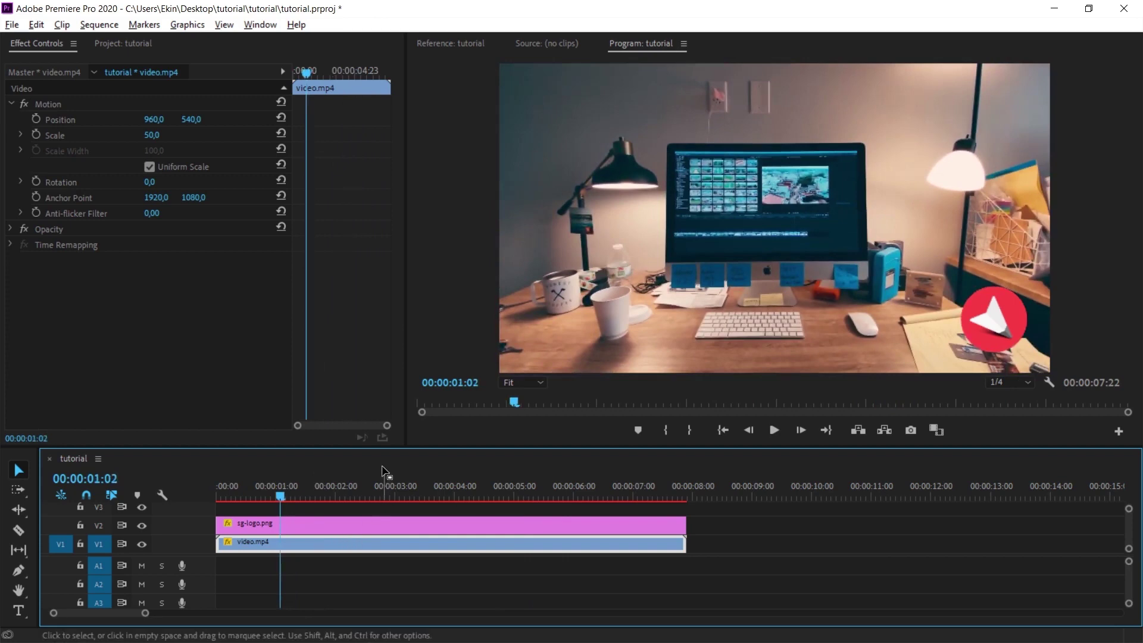
Step: Drag instagram-logo.png from the Project panel onto track V3 above the paper-plane logo
left_click(124, 43)
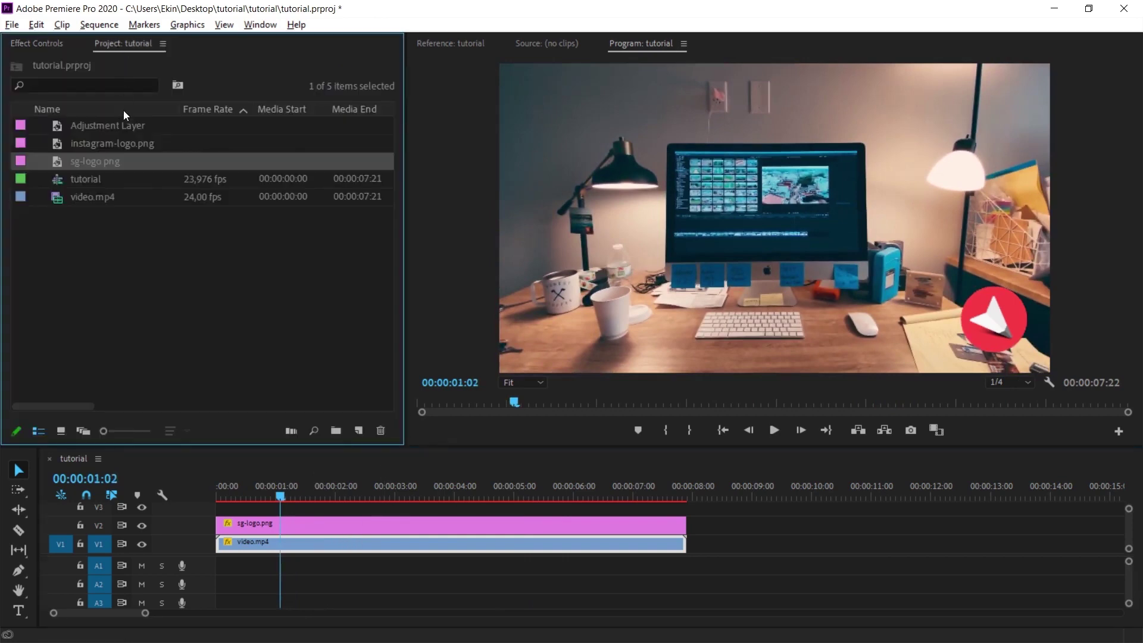
key("ctrl+shift+a")
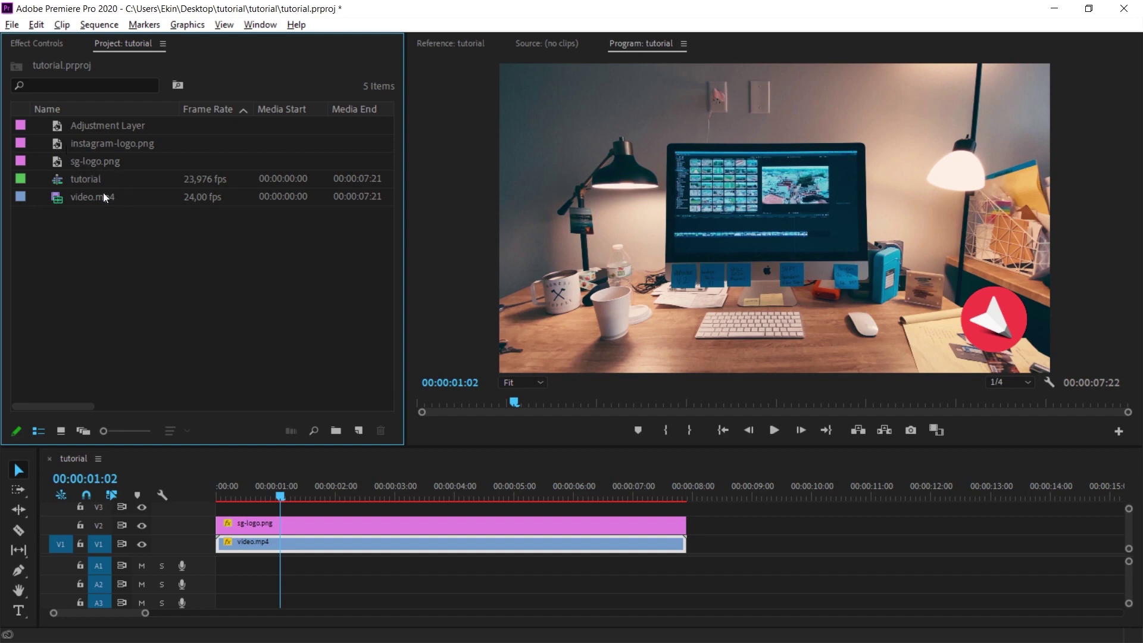
left_click_drag(63, 143, 655, 309)
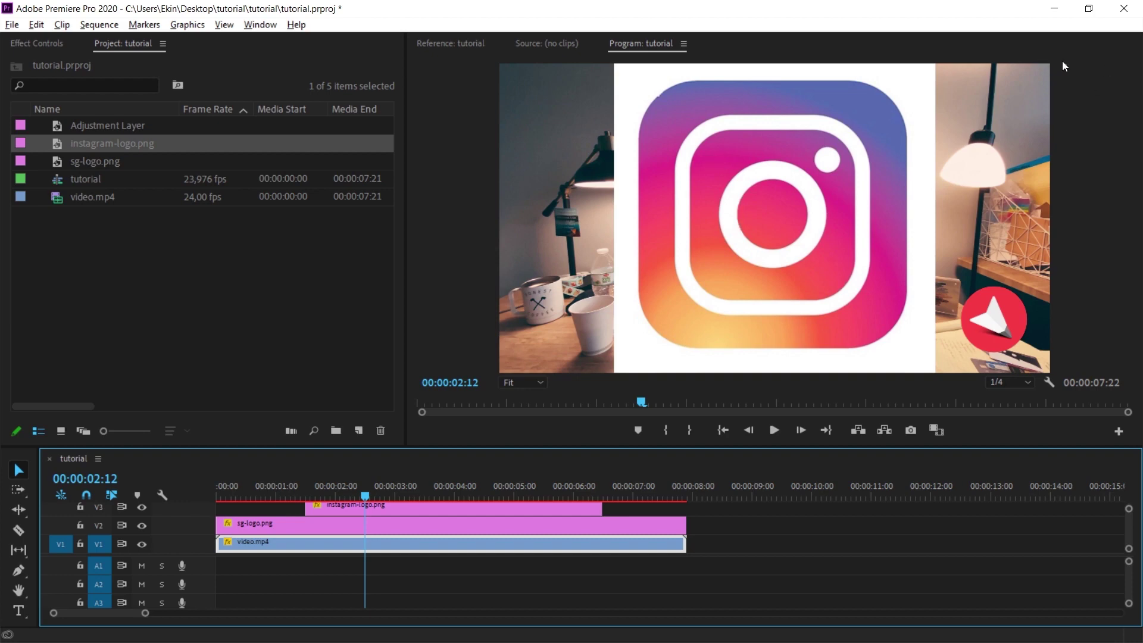
Step: Find Color Key in the Effects panel and apply it to the instagram-logo.png clip
left_click(260, 24)
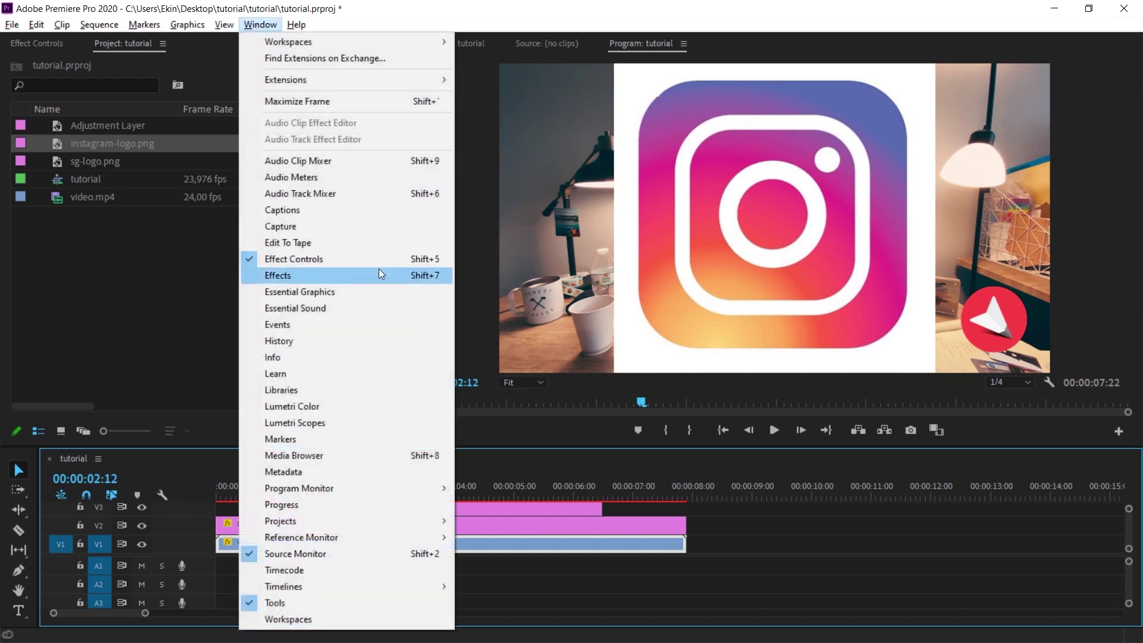
left_click(263, 277)
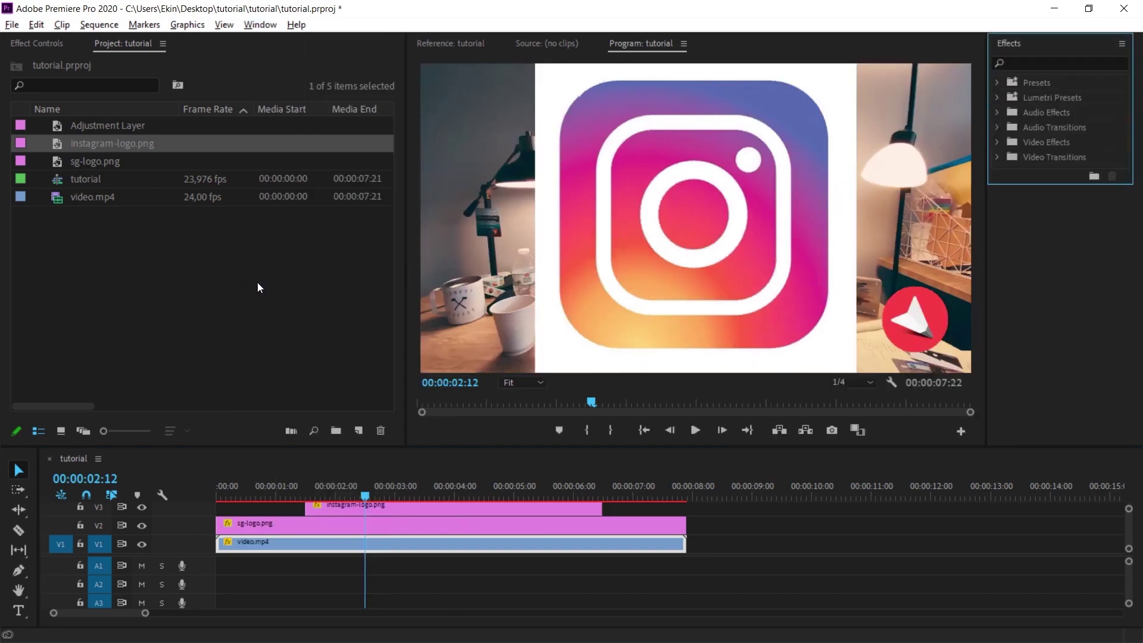
left_click(1032, 65)
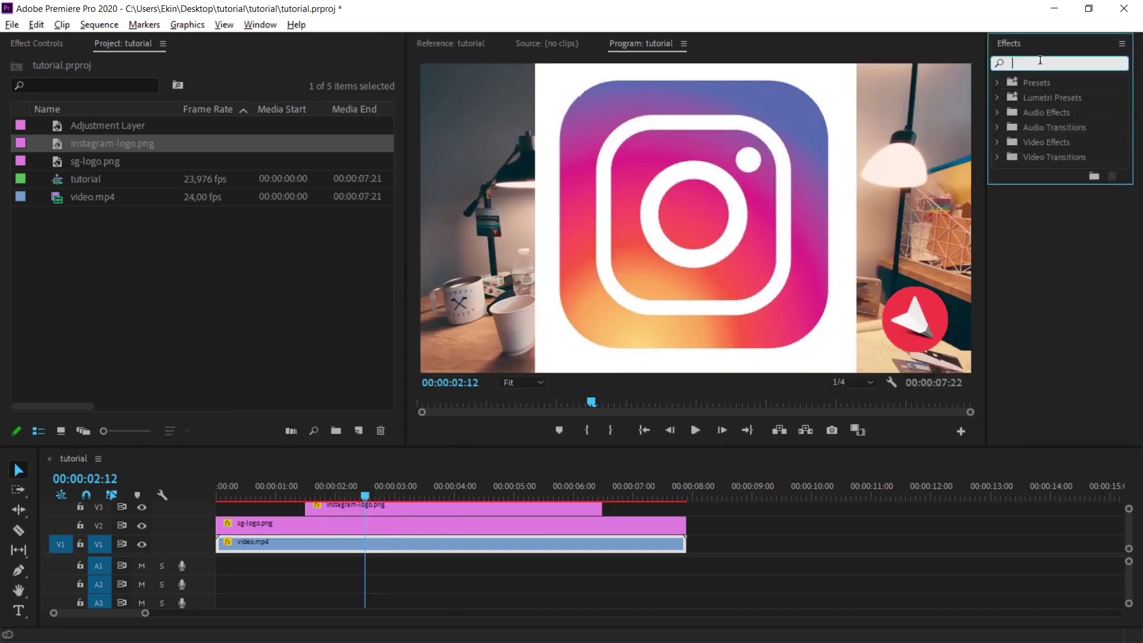
type("color key")
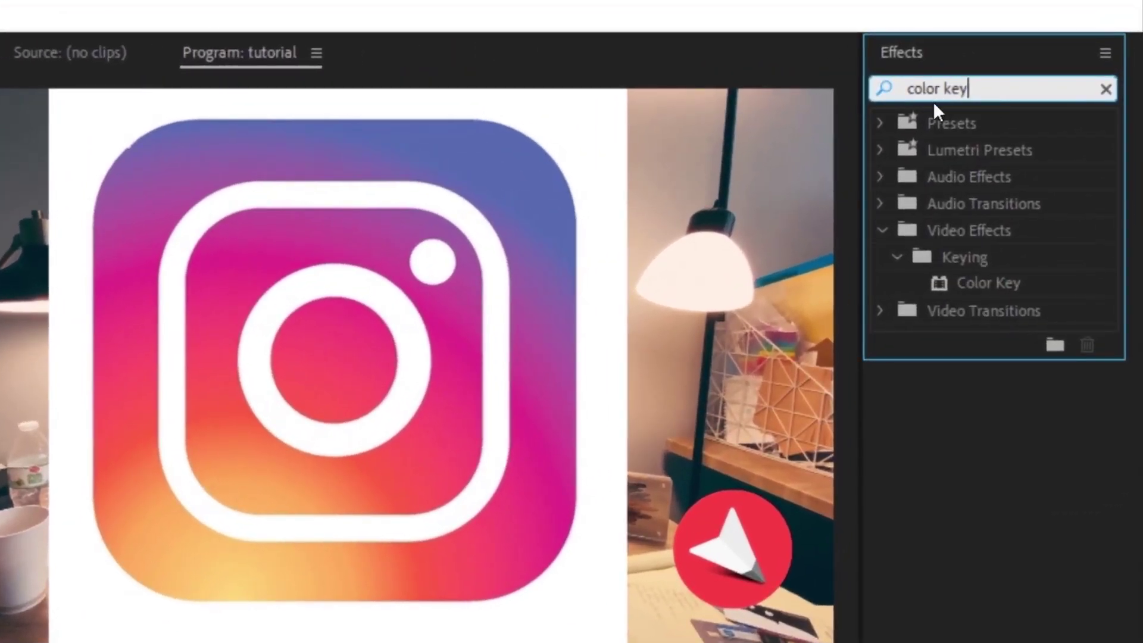
left_click(993, 288)
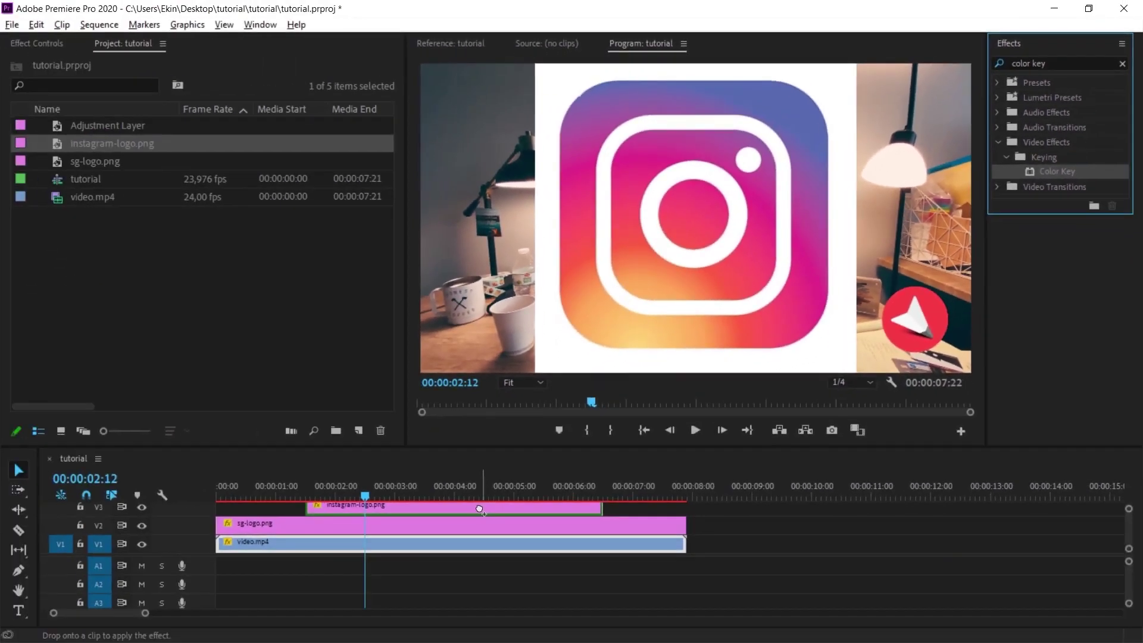
left_click_drag(479, 509, 482, 508)
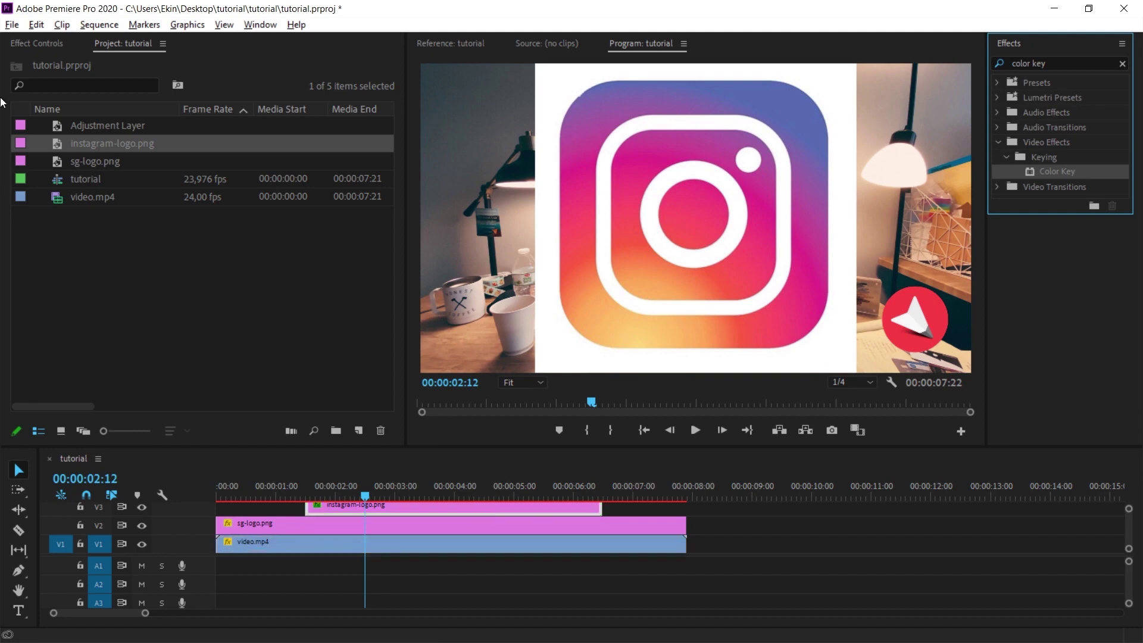
left_click(37, 43)
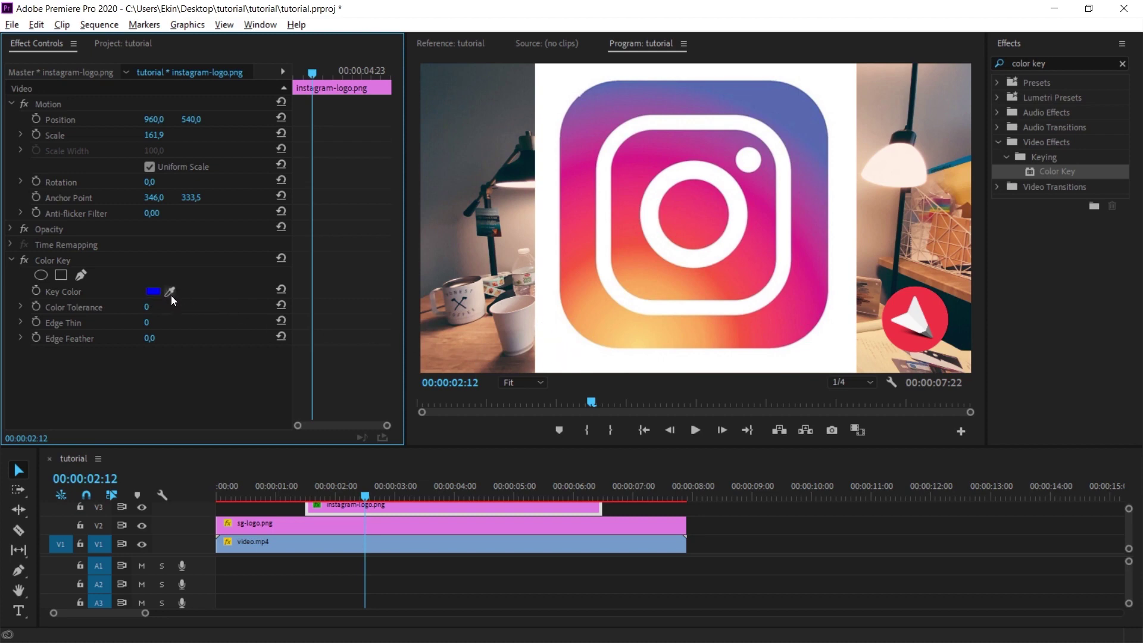
Step: Set Color Key's Key Color to pure white in the Color Picker
left_click(153, 291)
left_click_drag(548, 365, 430, 447)
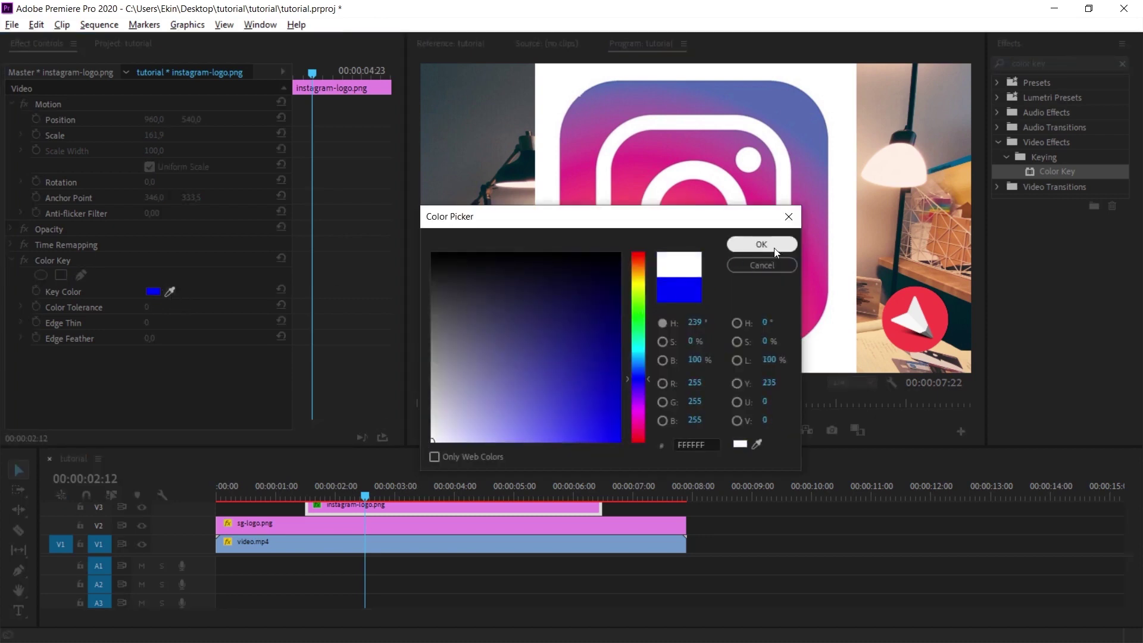
left_click(751, 248)
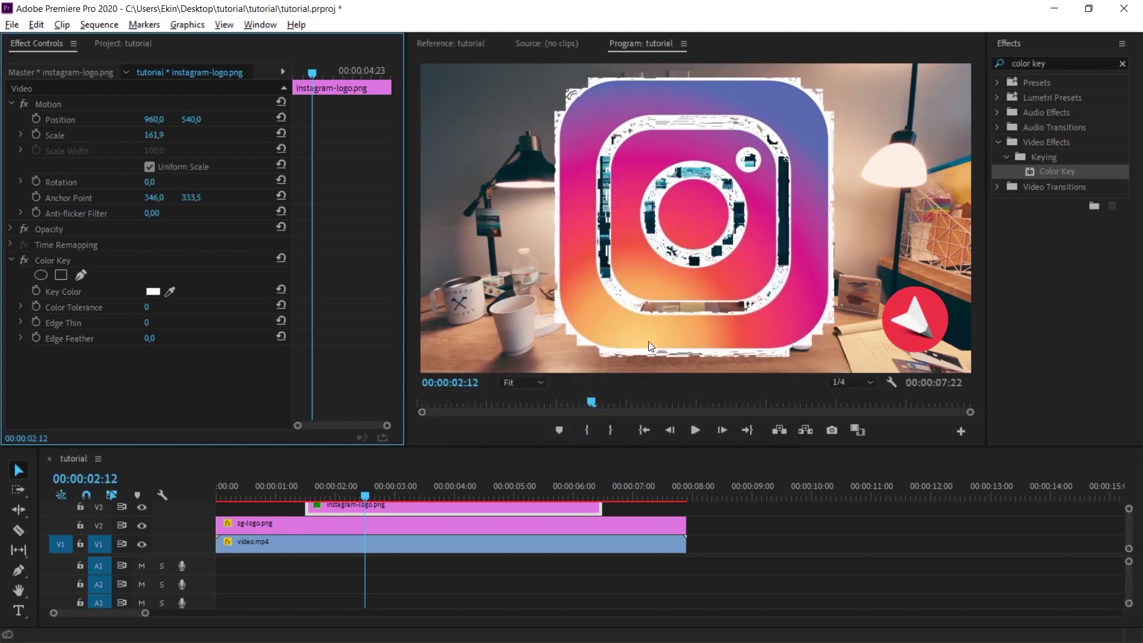
Step: Raise the Color Tolerance to 138
left_click(147, 307)
key("Up")
key("Up")
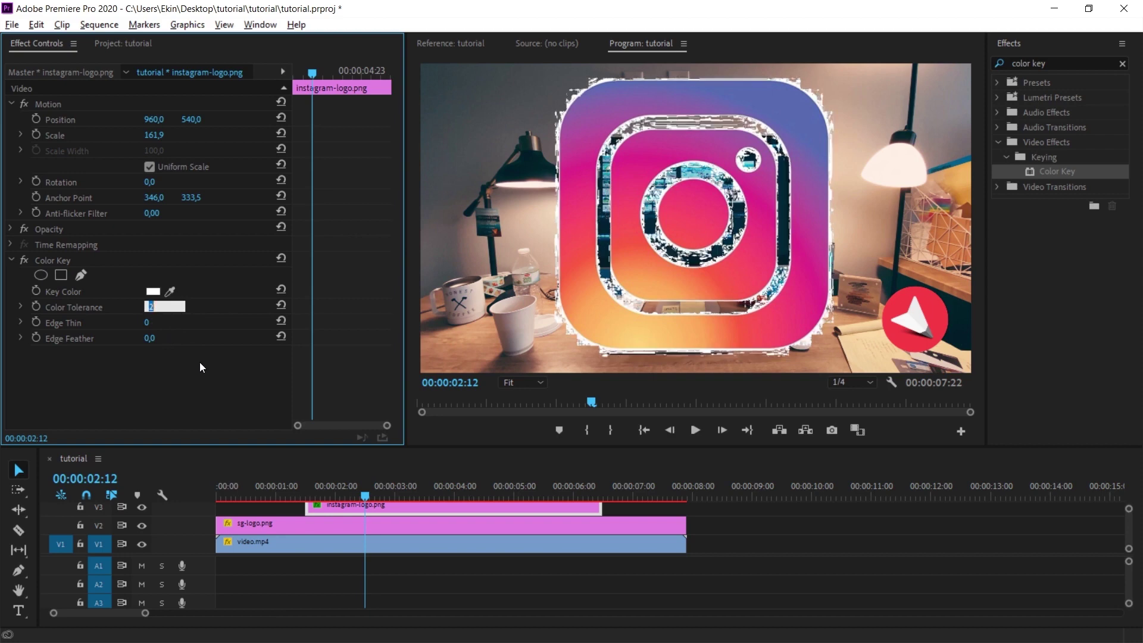
key("Up")
key("Up")
key("Up")
key("Up")
key("Up")
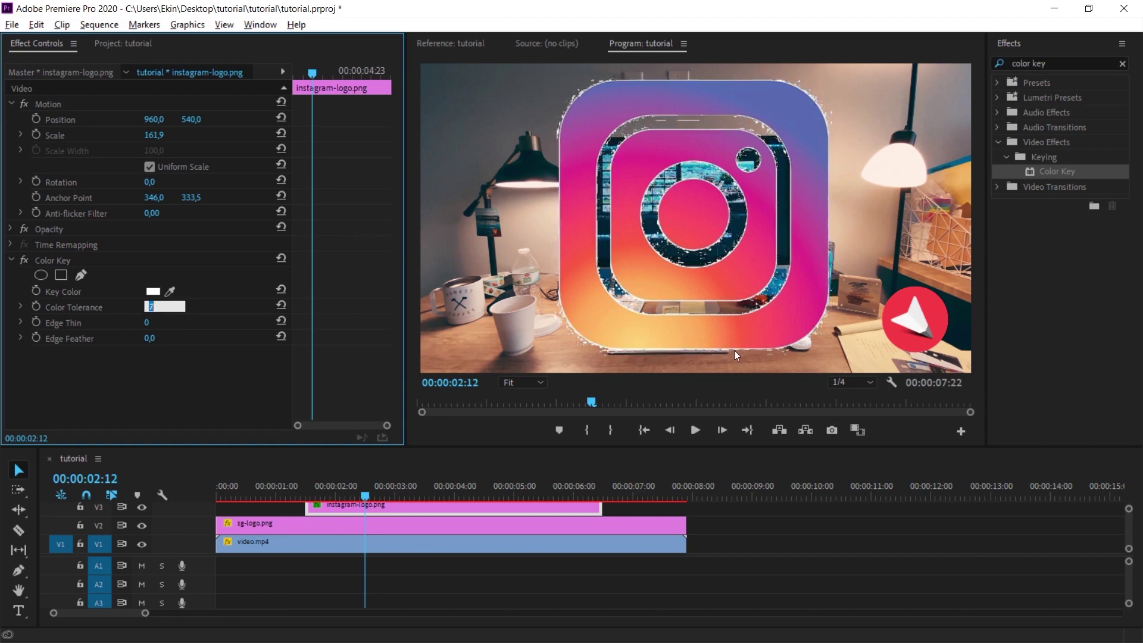
key("Up")
key("Up")
key("Up")
key("Up")
key("Up")
key("Up")
key("Up")
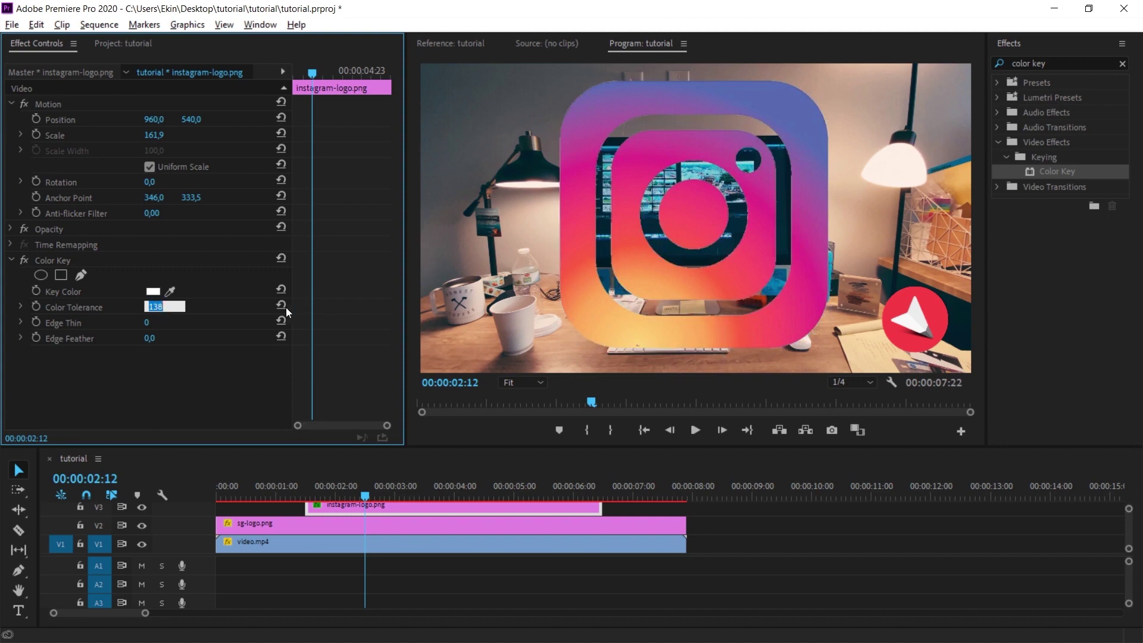
key("Right")
key("shift+Up")
key("shift+Up")
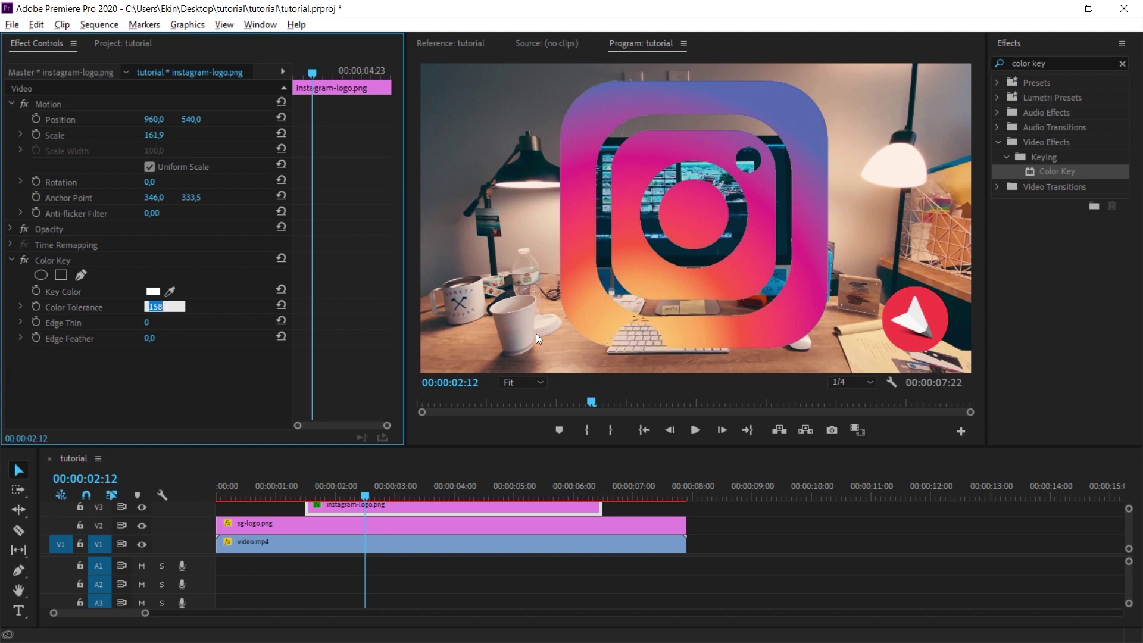
key("shift+Down")
key("shift+Down")
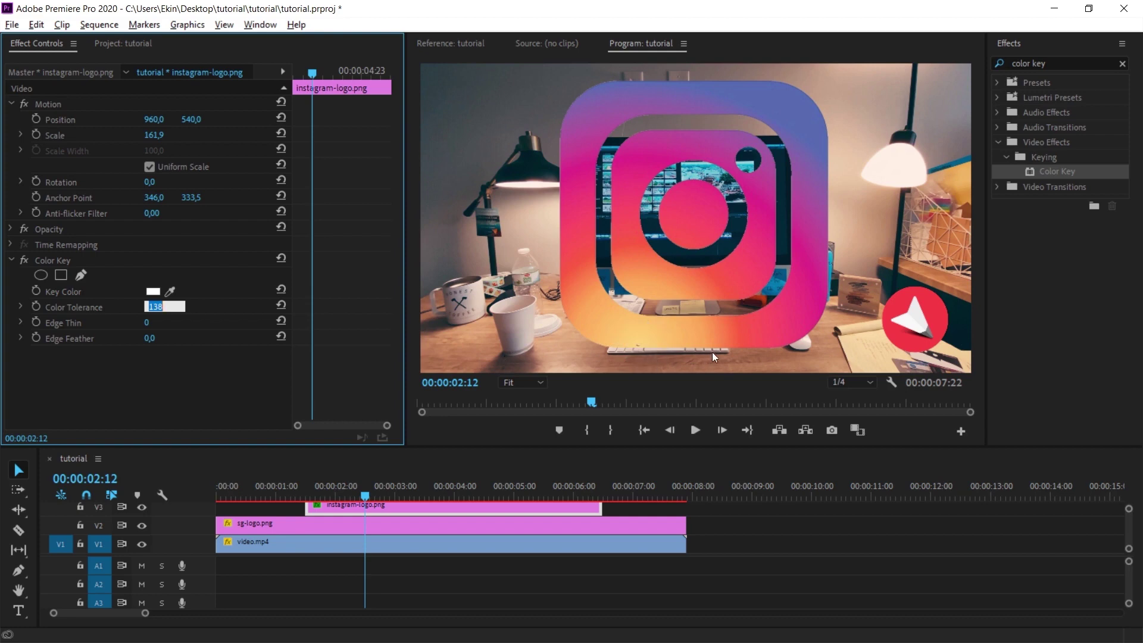
Step: Scale the Instagram logo to 41.3 and move it over the paper-plane logo, bottom-right
left_click(649, 276)
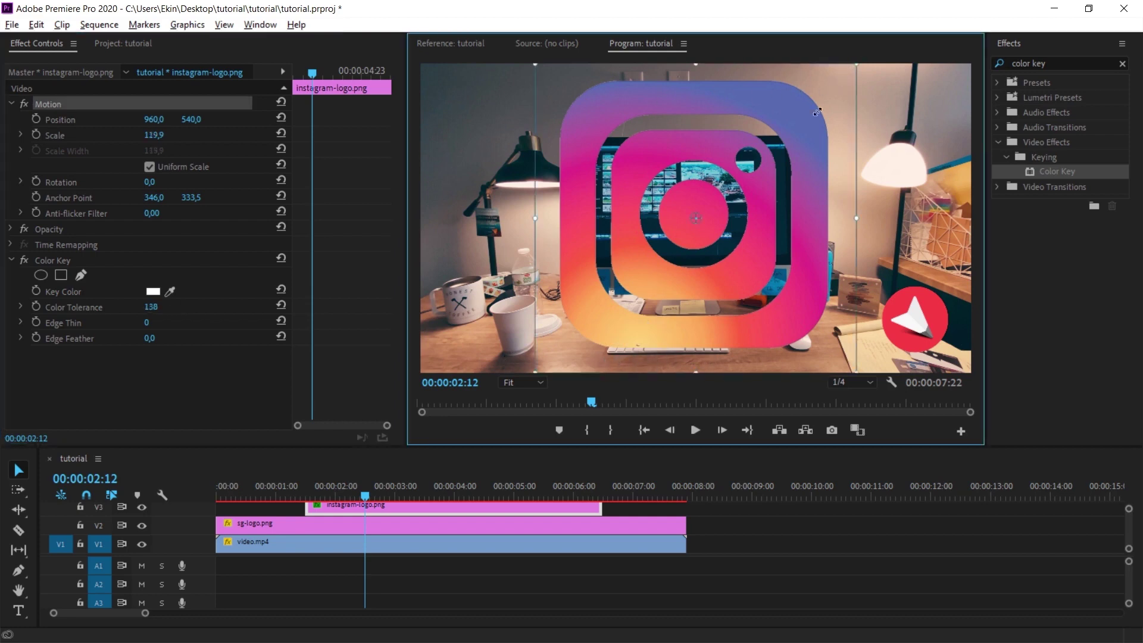
left_click_drag(856, 63, 751, 179)
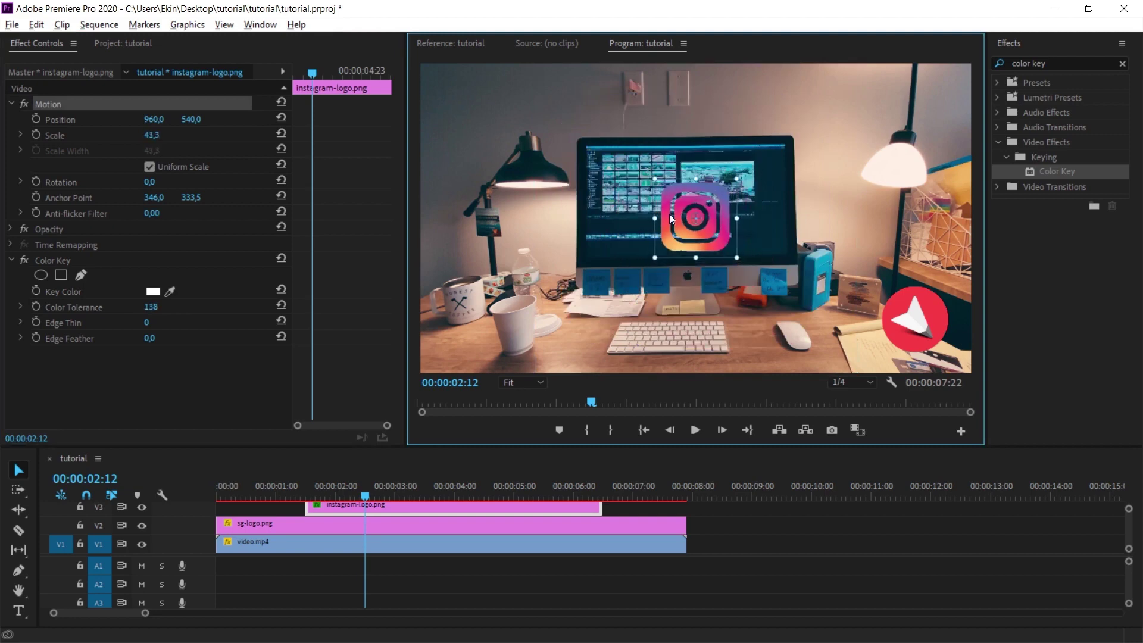
mouse_move(687, 237)
left_mouse_down()
mouse_move(905, 321)
mouse_move(899, 334)
left_mouse_up()
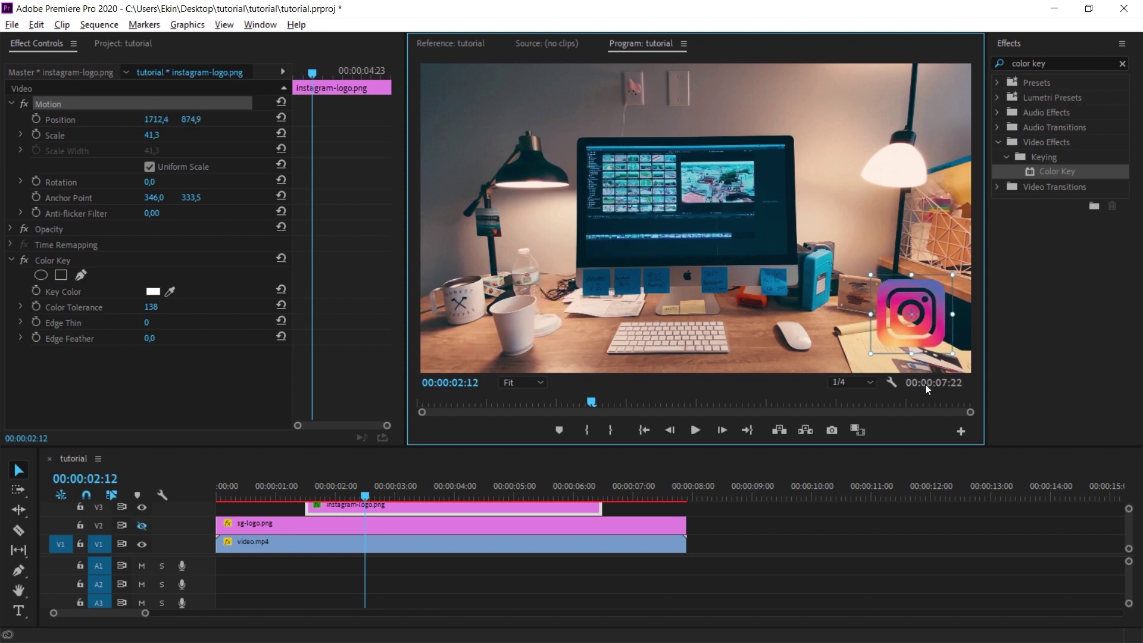
left_click(529, 494)
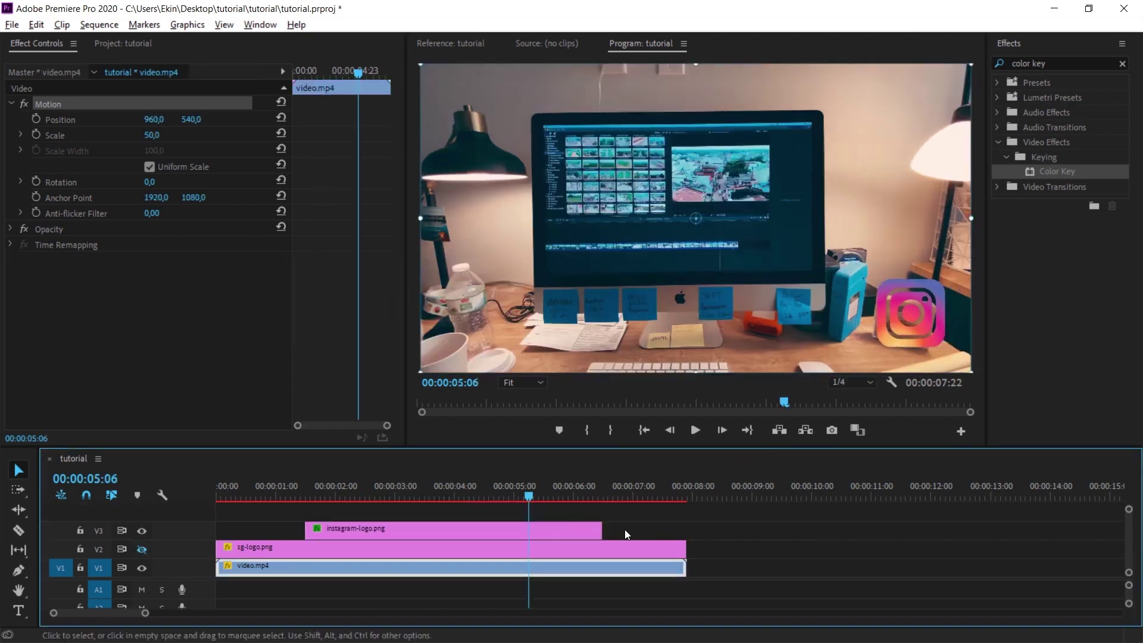
Step: Drag the instagram-logo.png clip's end to 00:00:08:00 and its start back to zero
left_click_drag(606, 527, 685, 528)
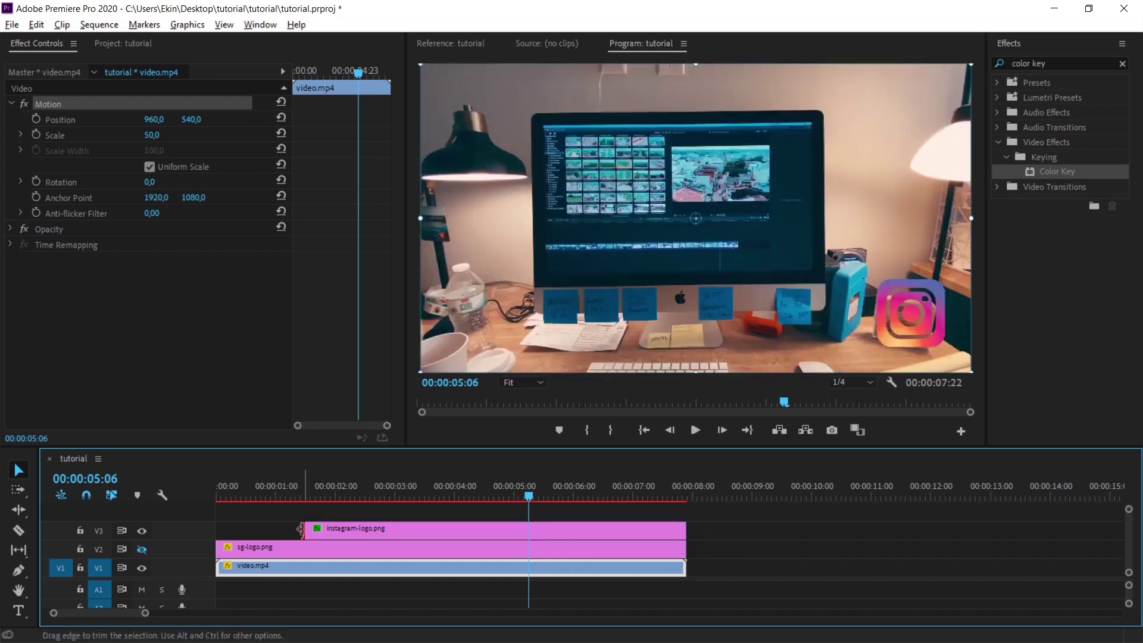
left_click_drag(304, 529, 216, 530)
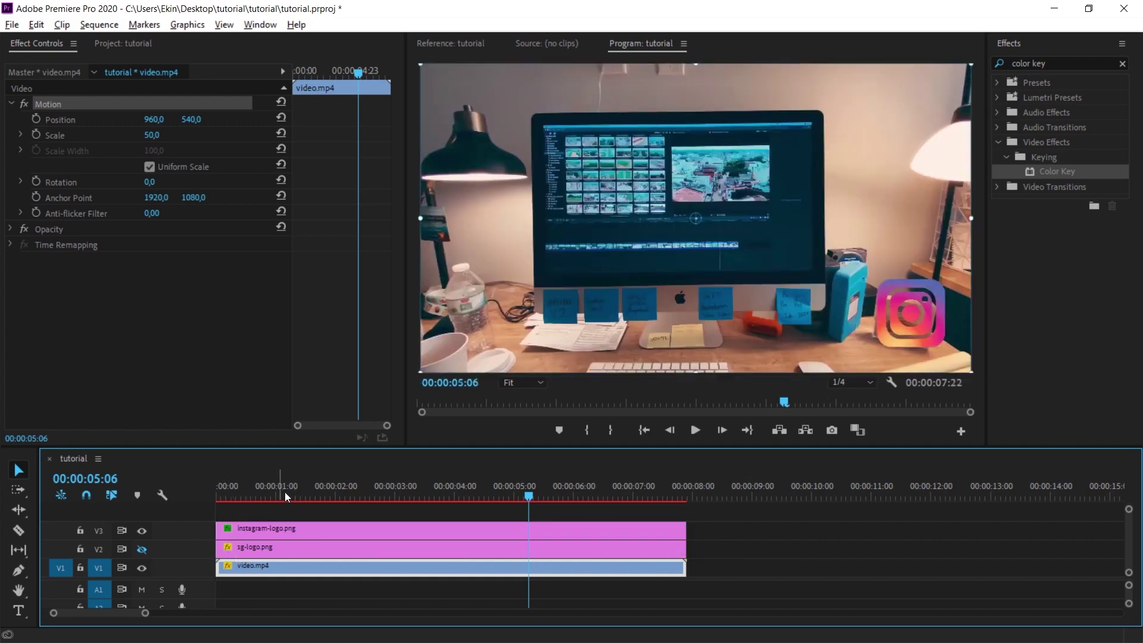
left_click(602, 498)
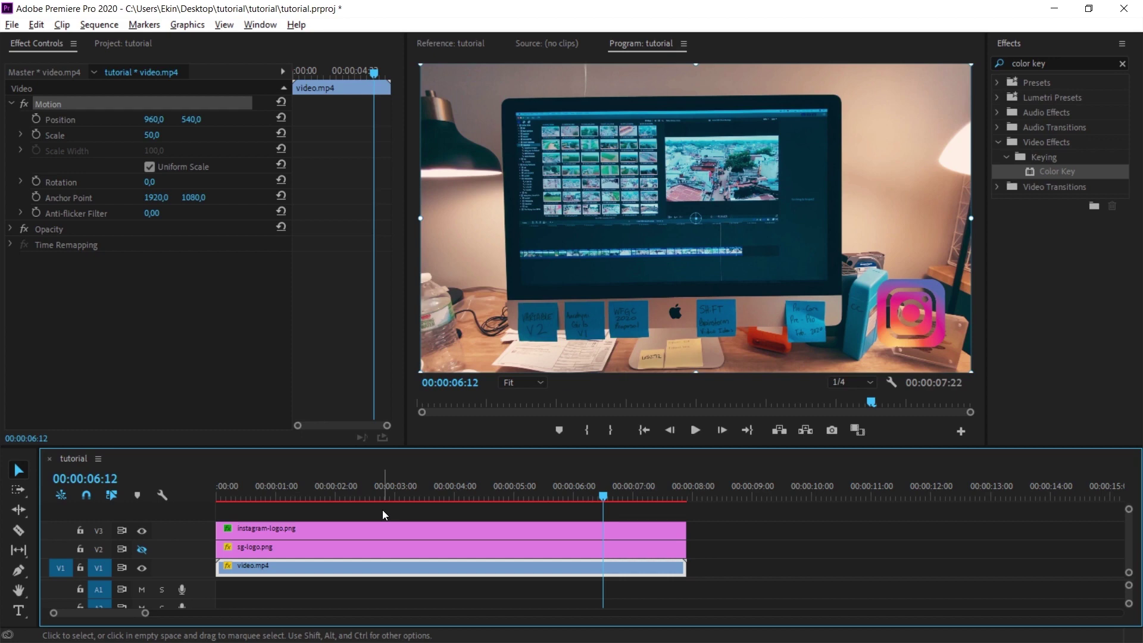
left_click(289, 503)
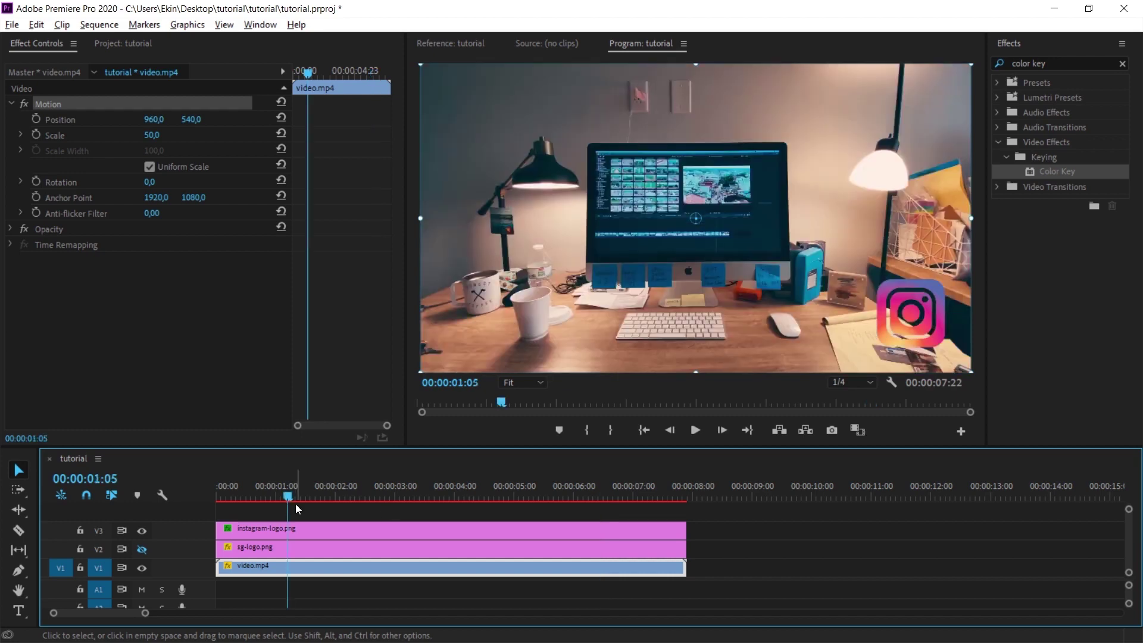